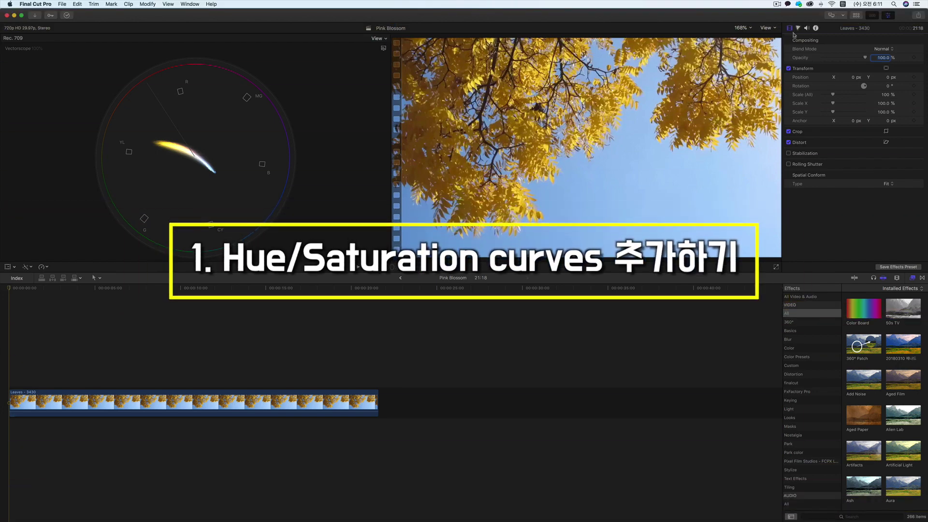
Step: Apply a Hue/Saturation Curves 1 correction to the selected Leaves - 3430 clip in the Color inspector
left_click(310, 404)
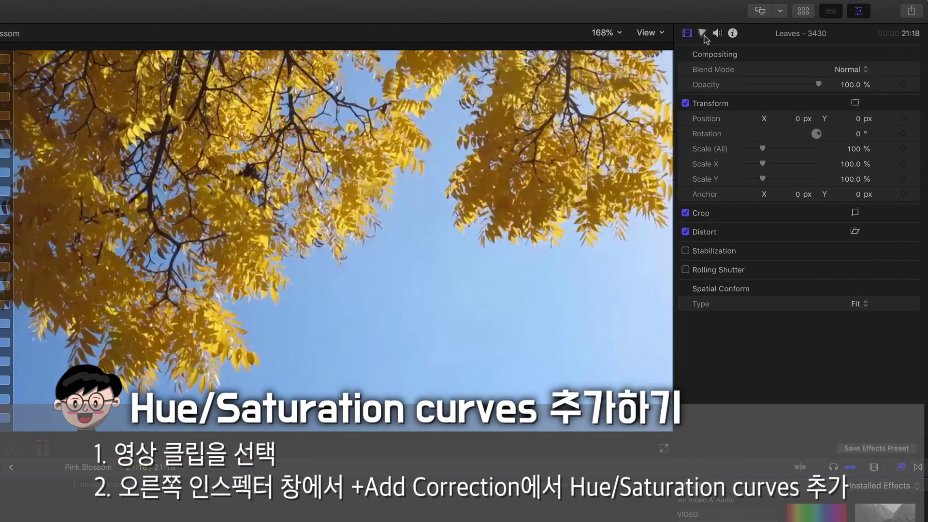
left_click(760, 31)
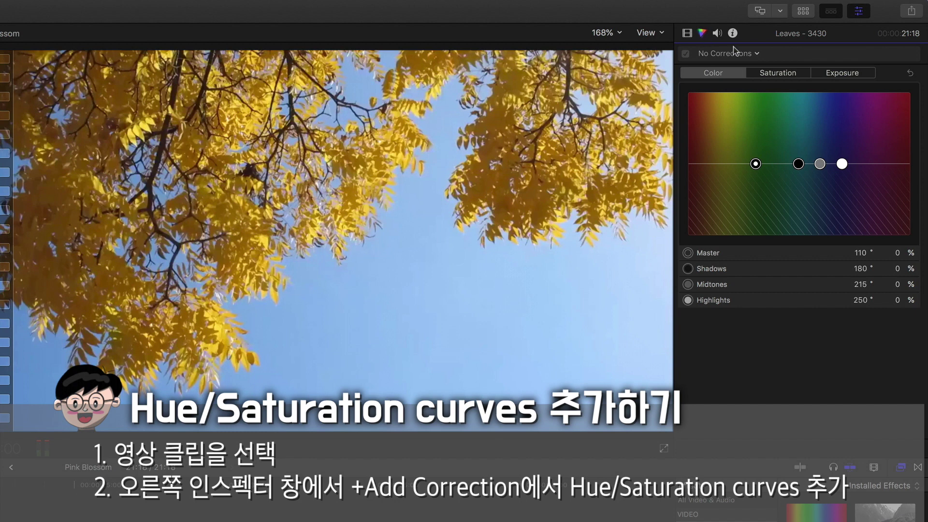
left_click(752, 54)
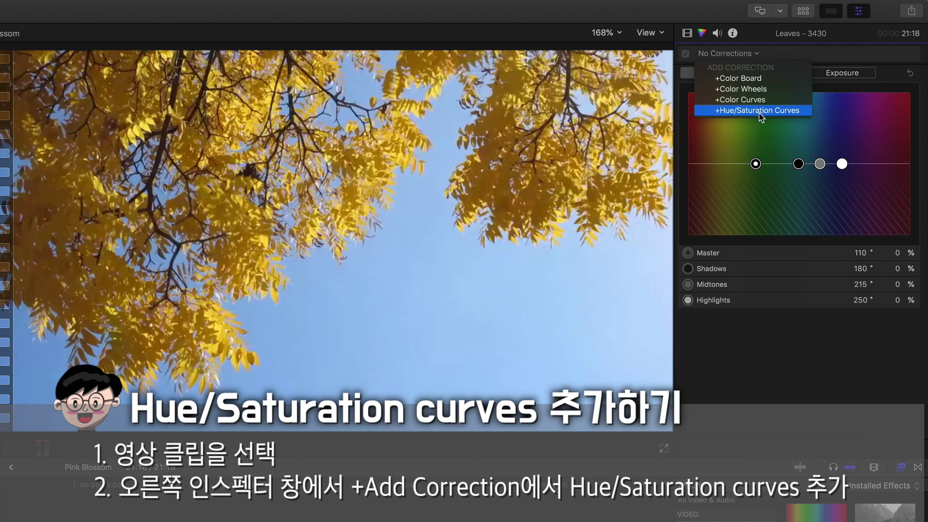
left_click(760, 111)
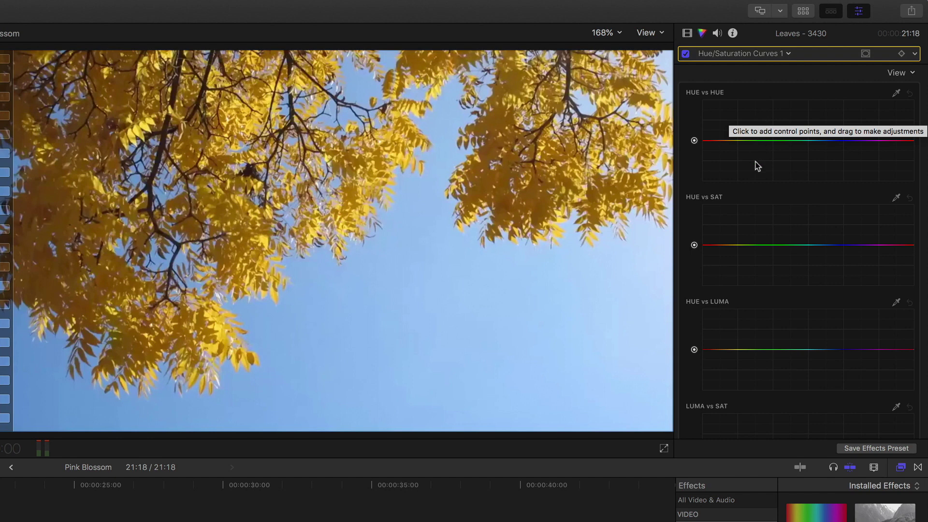
scroll(757, 166, "down", 5)
scroll(757, 166, "down", 5)
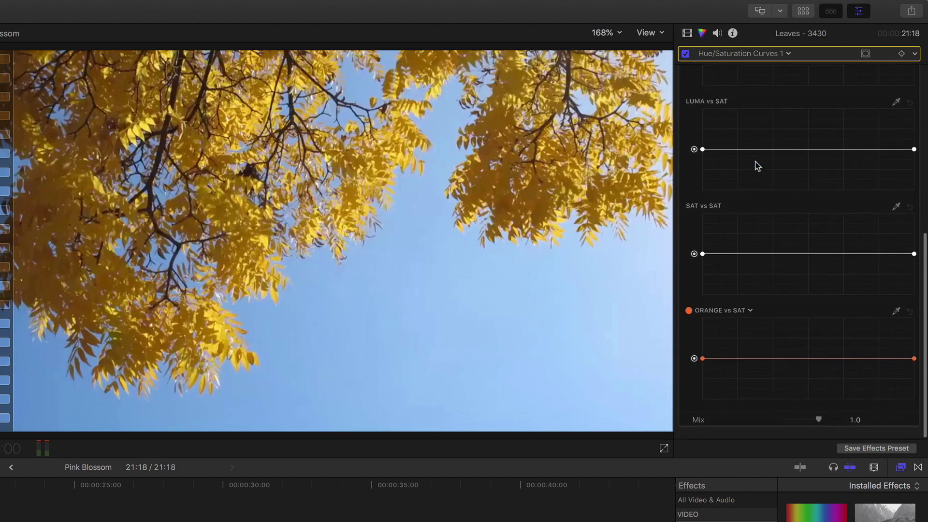
scroll(756, 165, "up", 1)
scroll(757, 166, "up", 4)
scroll(757, 166, "up", 5)
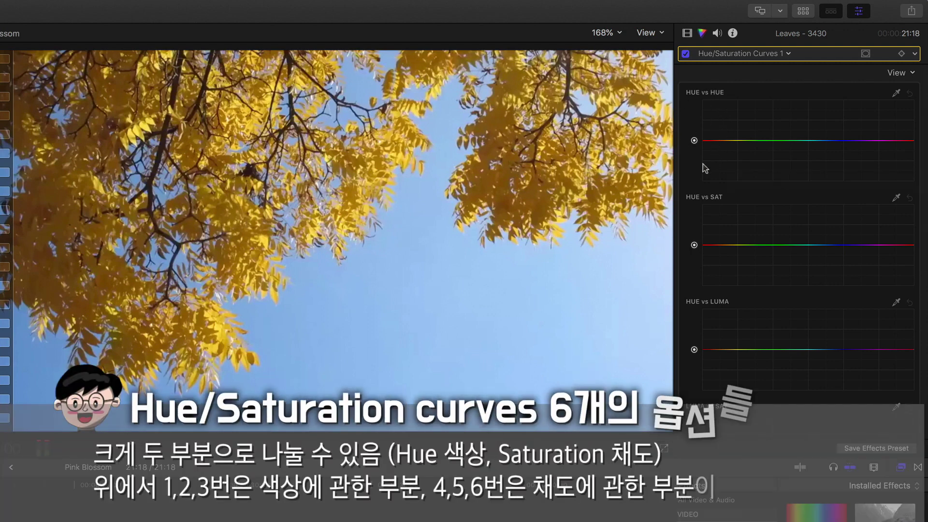
scroll(706, 314, "down", 3)
scroll(706, 315, "down", 3)
scroll(707, 314, "down", 3)
scroll(710, 241, "down", 3)
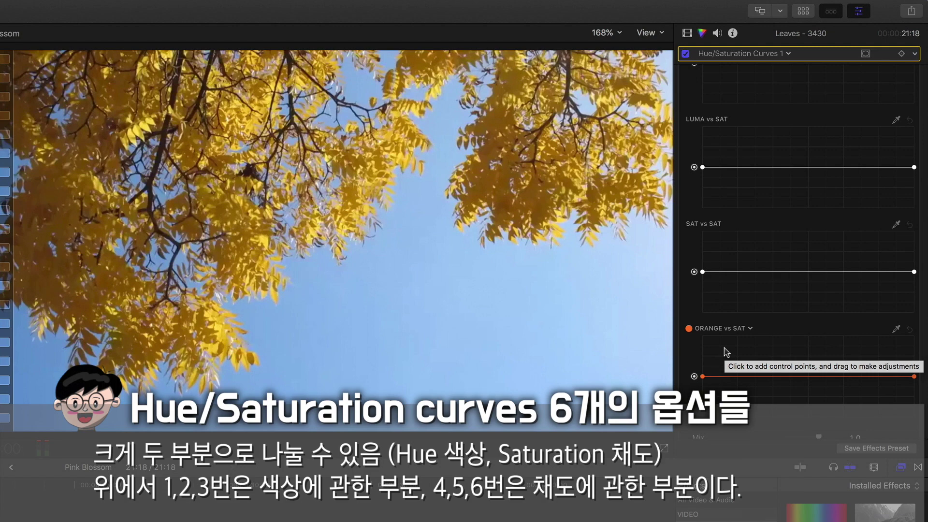
scroll(726, 352, "up", 5)
scroll(725, 351, "up", 3)
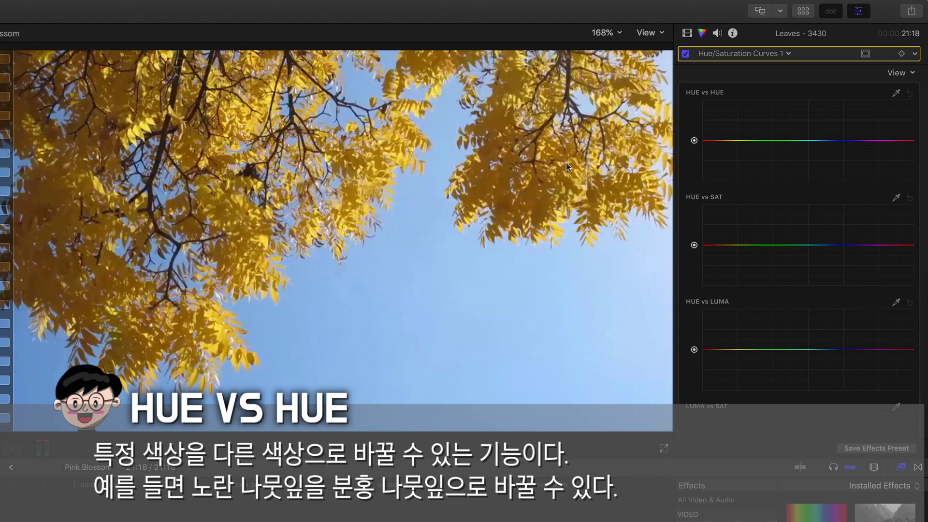
Step: Sample the yellow leaves with the Hue vs Hue eyedropper and lift that point to shift them pink
left_click(896, 96)
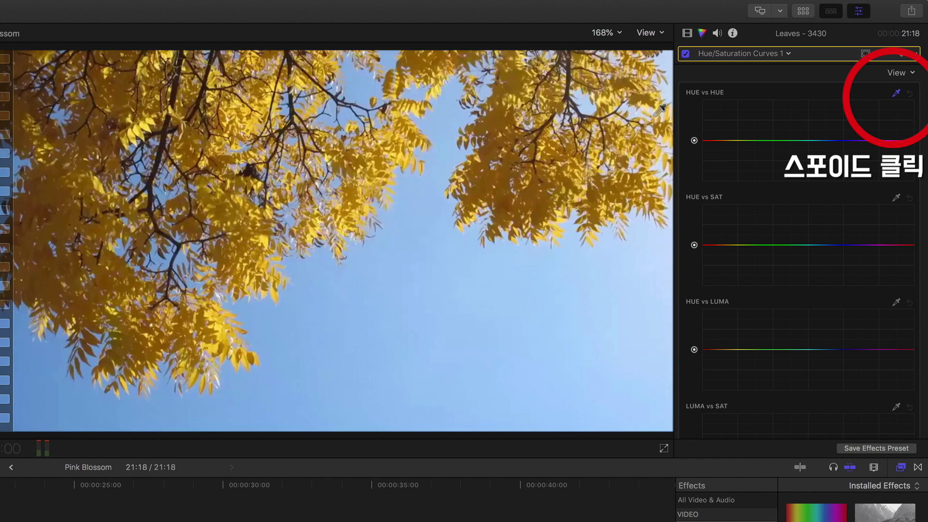
left_click(228, 325)
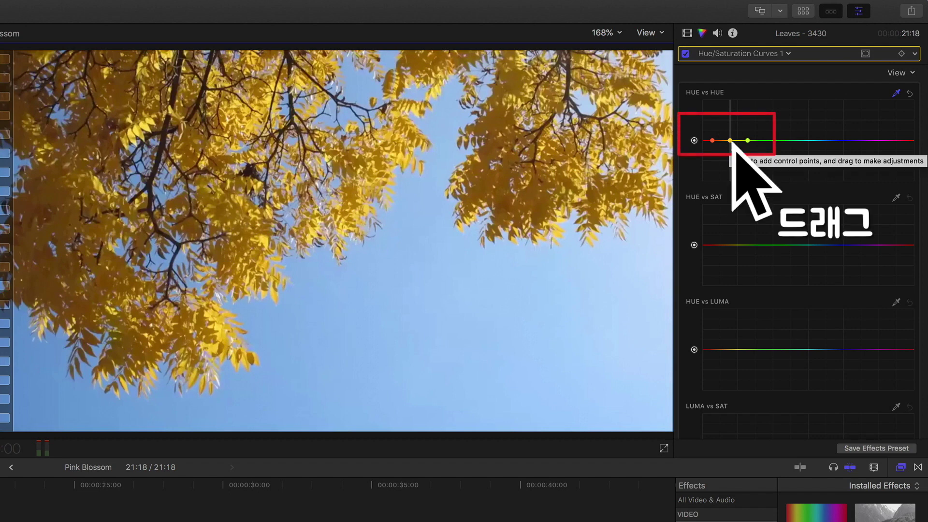
left_click_drag(730, 141, 730, 123)
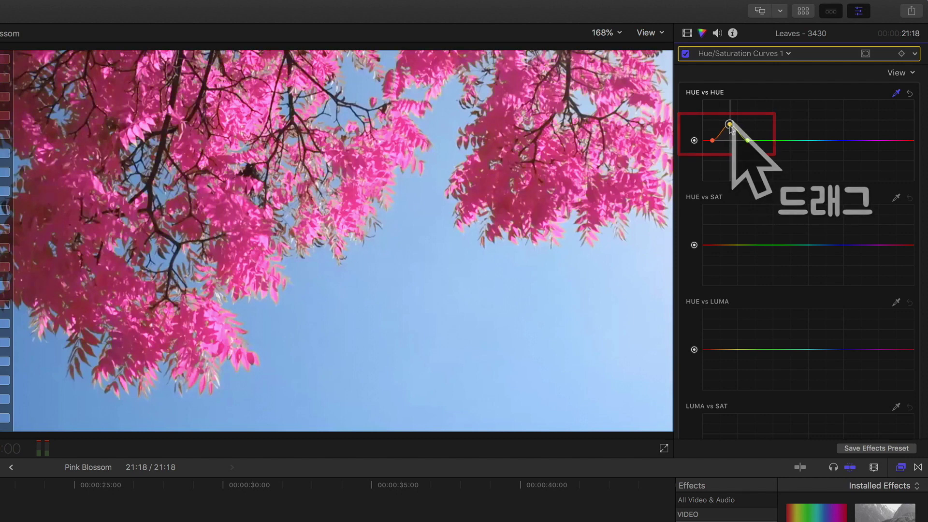
left_click_drag(729, 125, 730, 157)
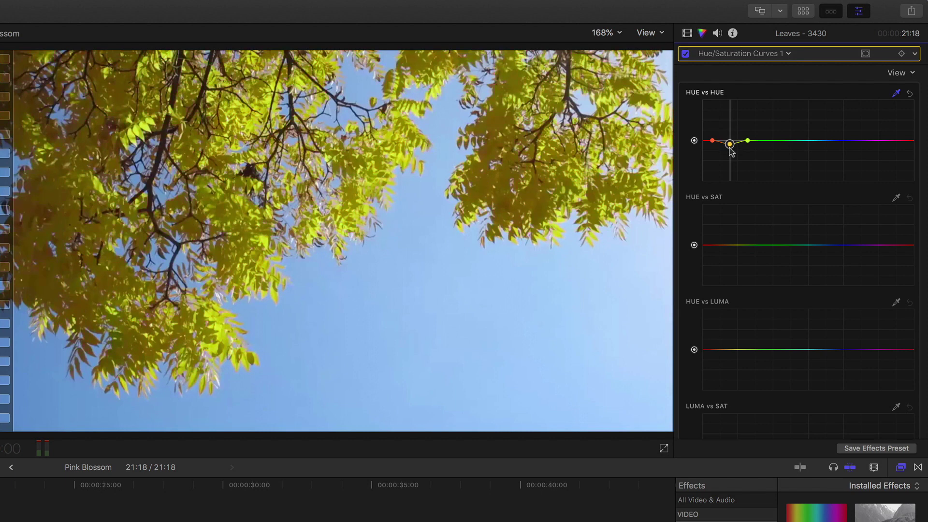
left_click_drag(730, 157, 732, 128)
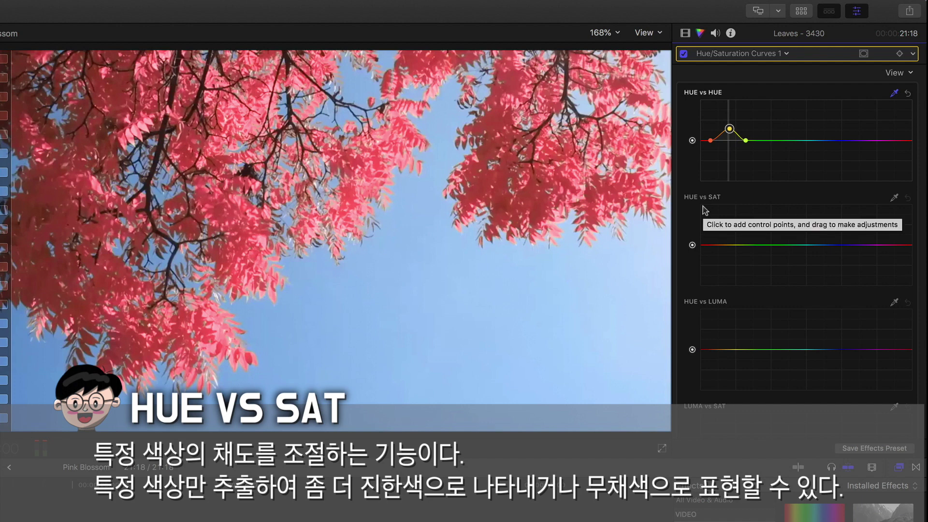
Step: Sample the leaves with the Hue vs Sat eyedropper and raise that point for vivid pink-red foliage
left_click(893, 197)
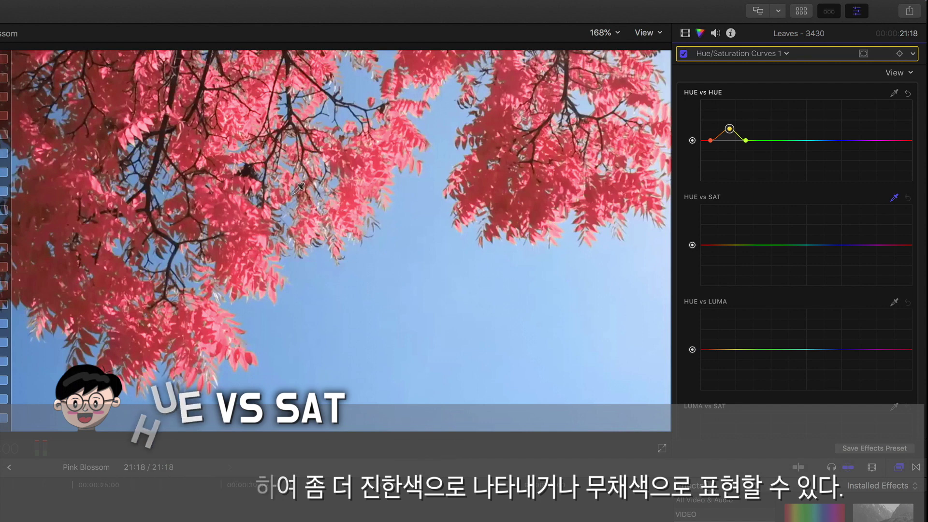
left_click(249, 265)
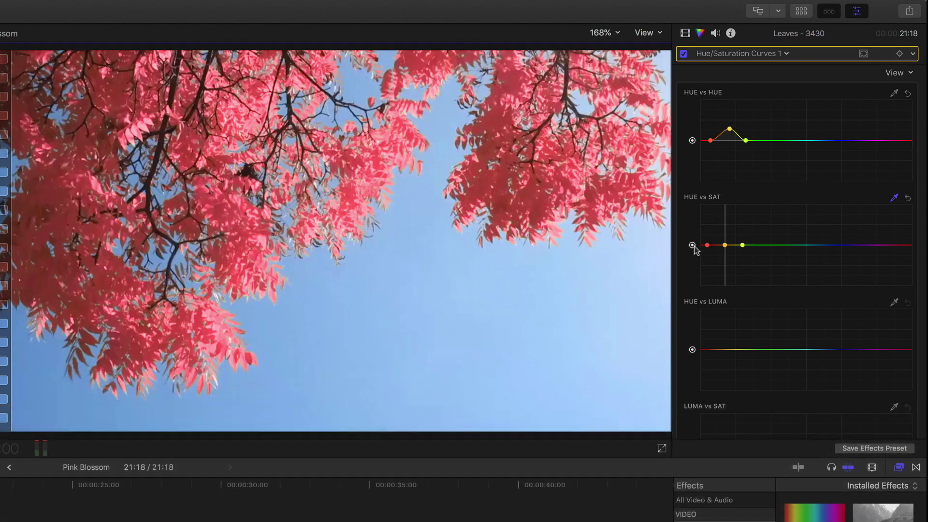
mouse_move(724, 245)
left_mouse_down()
mouse_move(728, 225)
mouse_move(723, 274)
left_mouse_up()
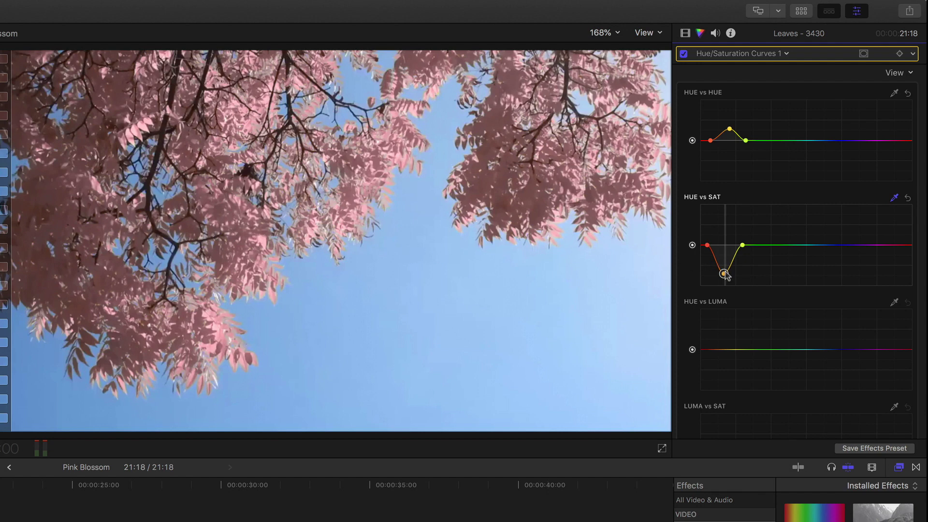
mouse_move(723, 273)
left_mouse_down()
mouse_move(725, 282)
mouse_move(726, 254)
left_mouse_up()
left_click_drag(727, 254, 727, 240)
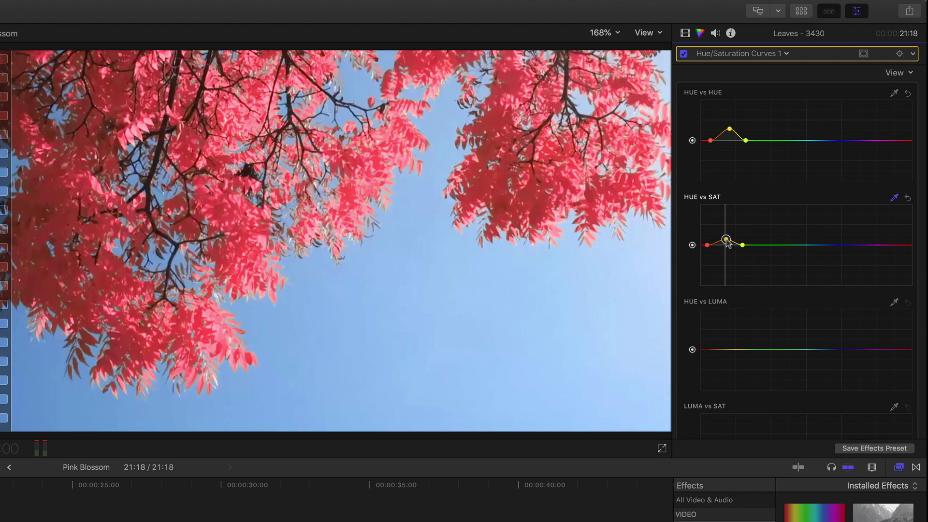